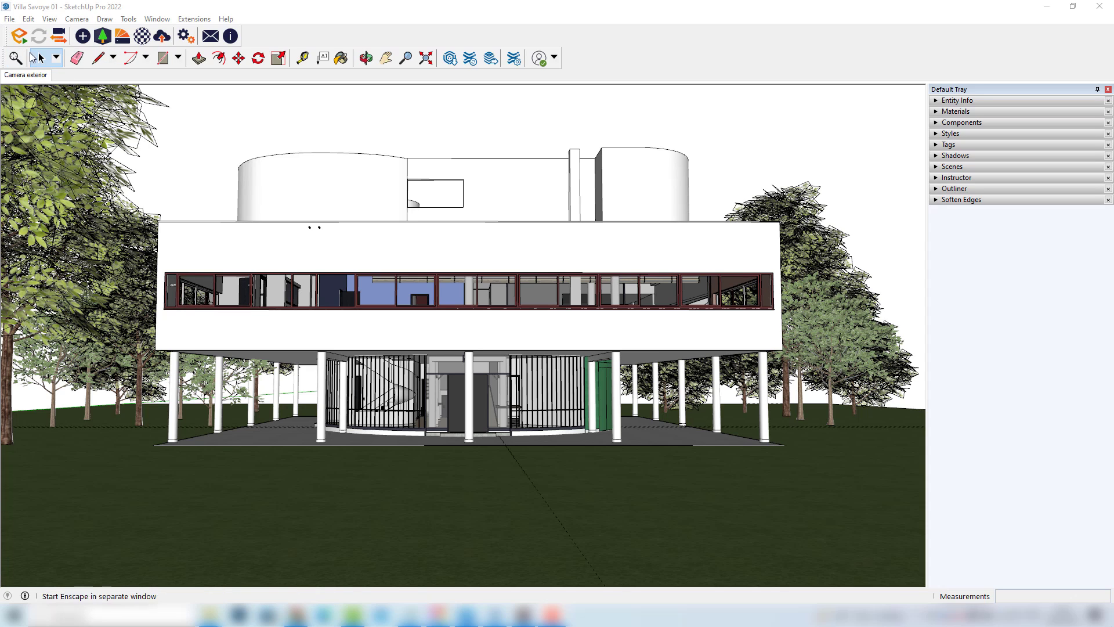
Launch Enscape in a separate window placed over the model and synchronize its view with SketchUp
click(20, 37)
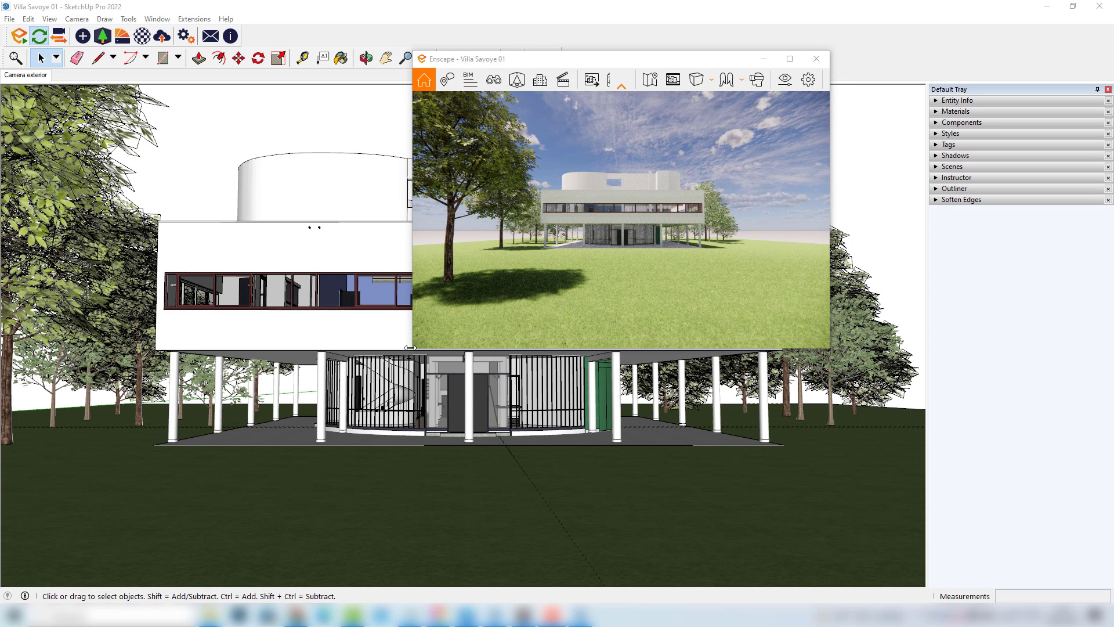
drag(416, 350, 44, 515)
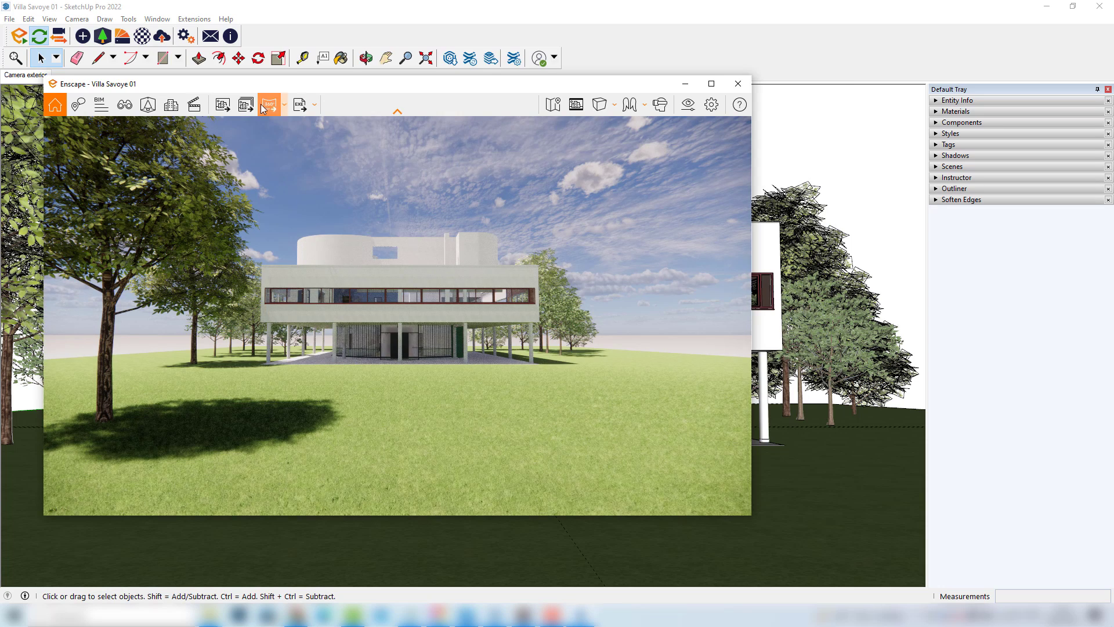
click(59, 38)
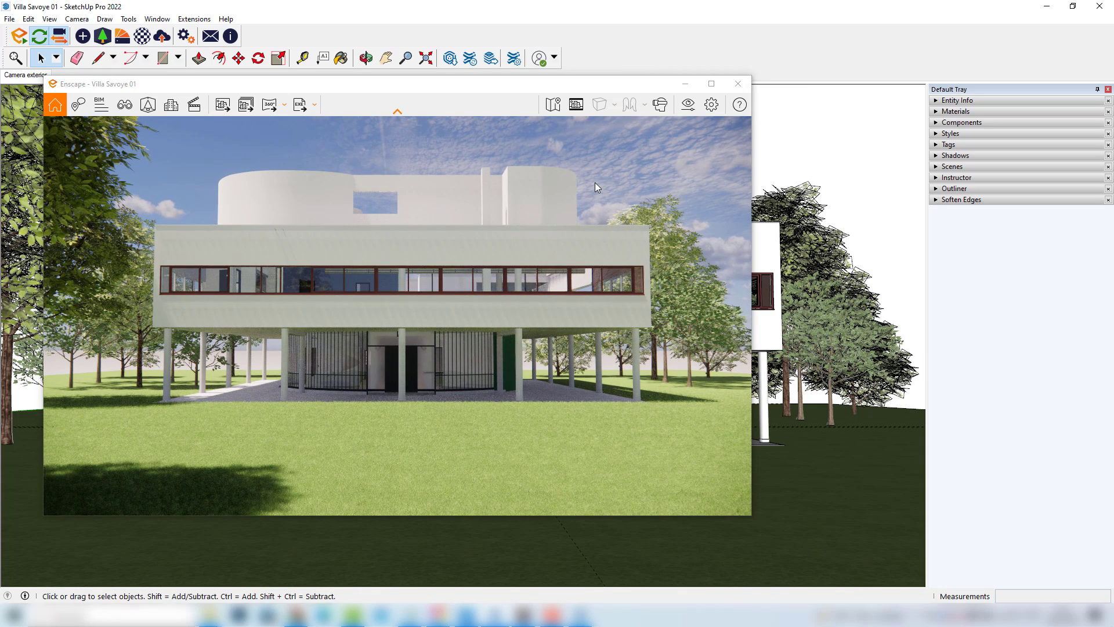
Open the Enscape Visual Settings and set the style mode to White
click(688, 104)
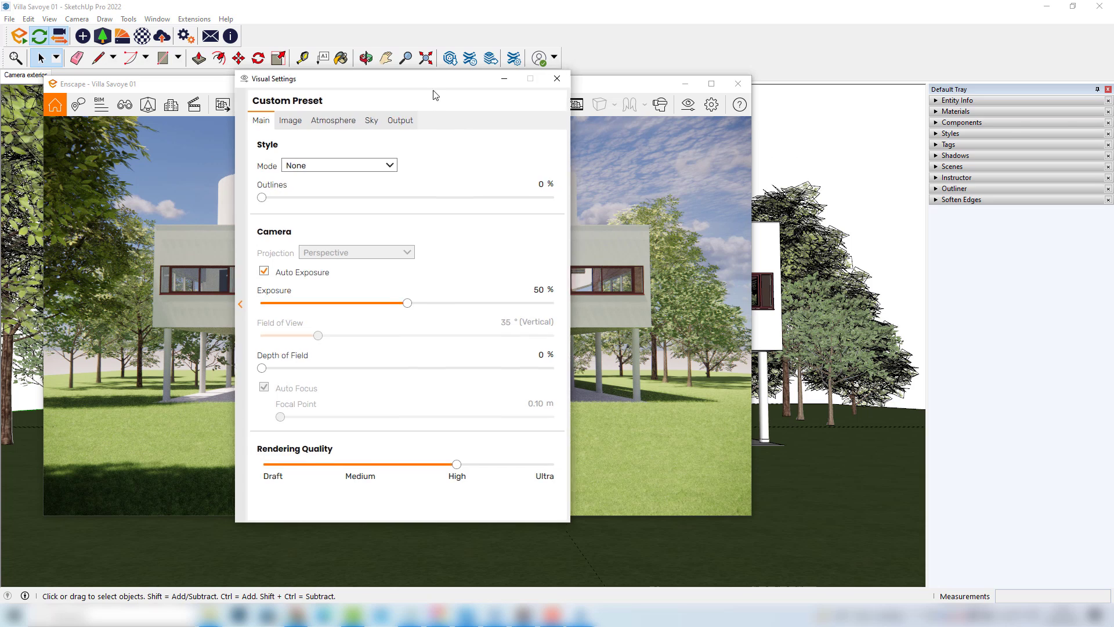
drag(435, 81, 910, 69)
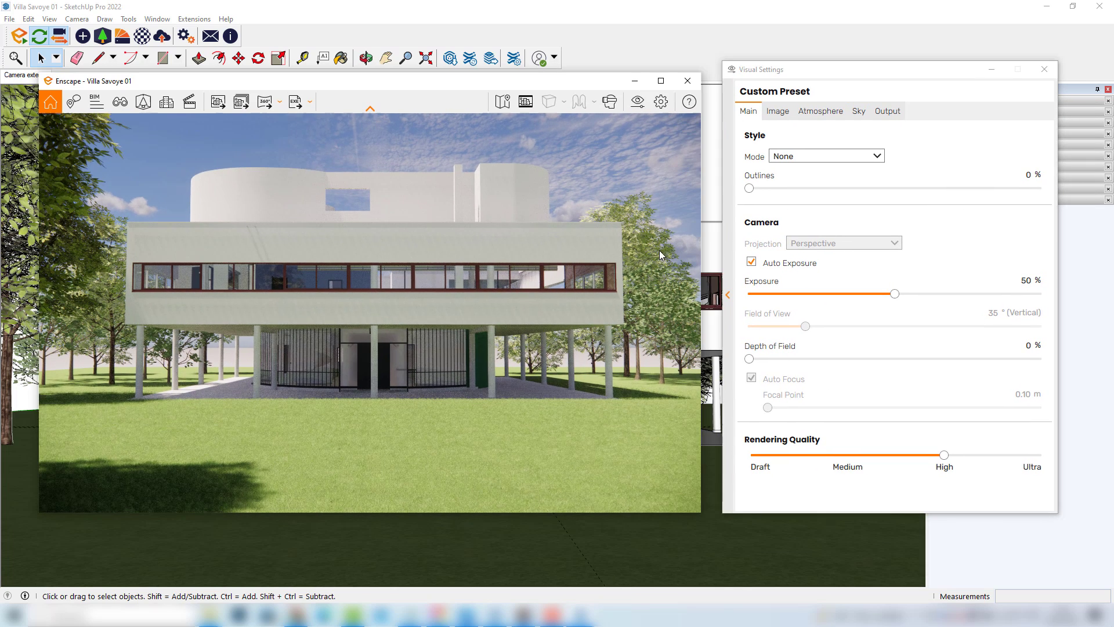
click(818, 158)
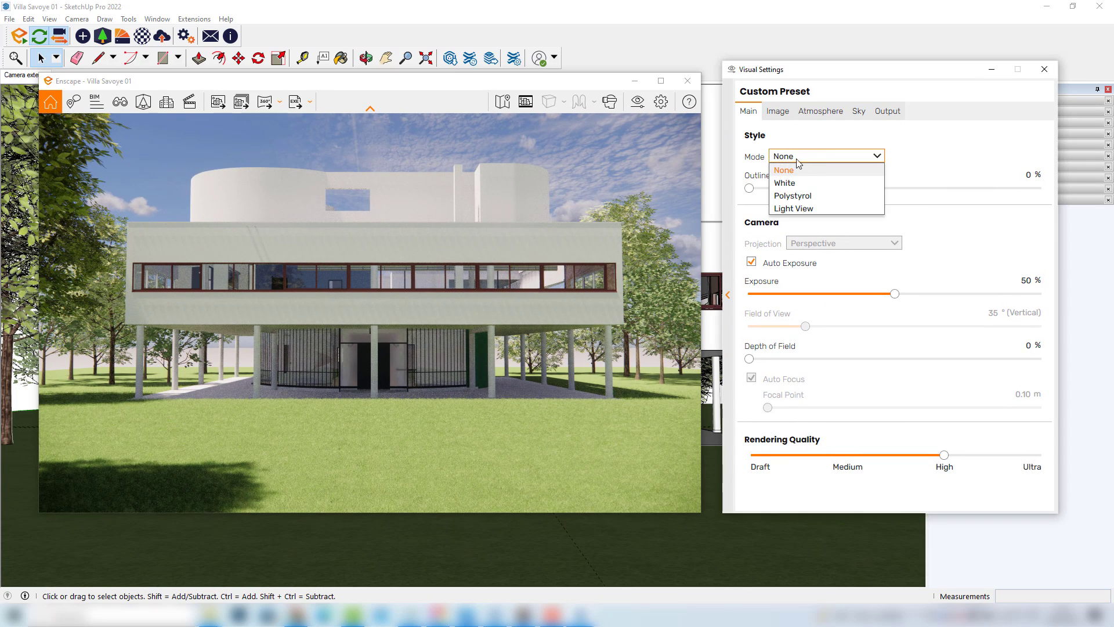
click(793, 184)
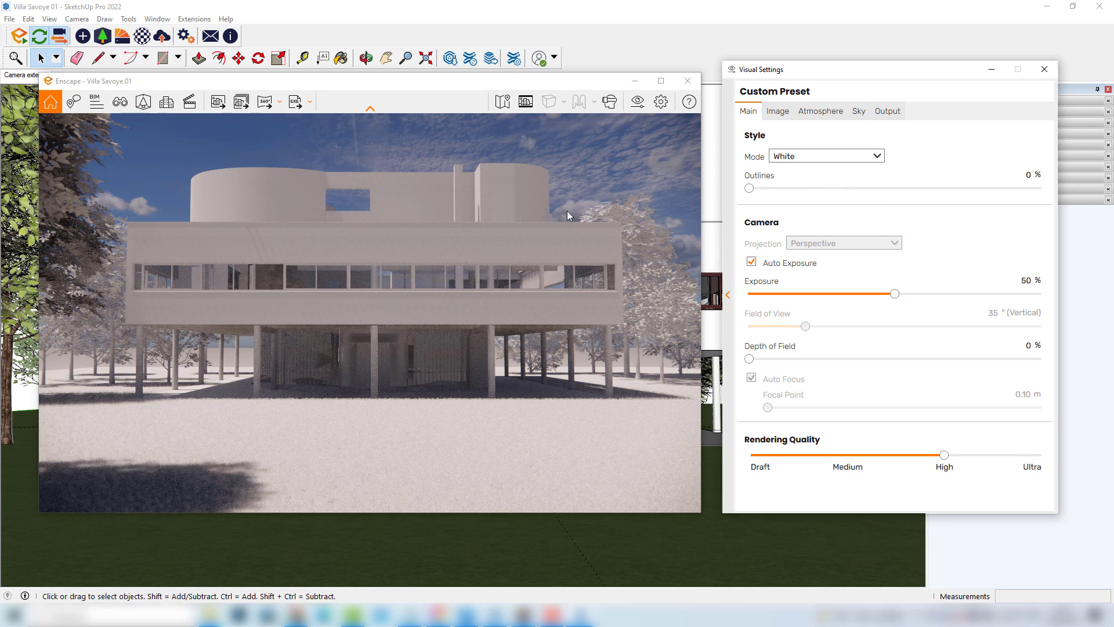
Set the sky's horizon source to Skybox
click(855, 116)
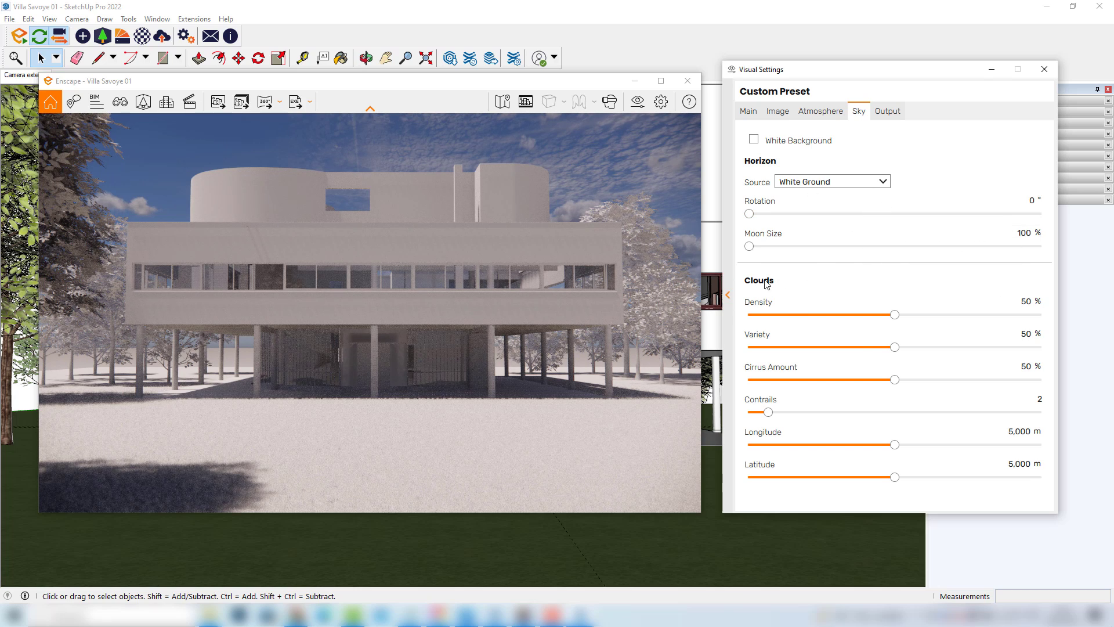
click(818, 183)
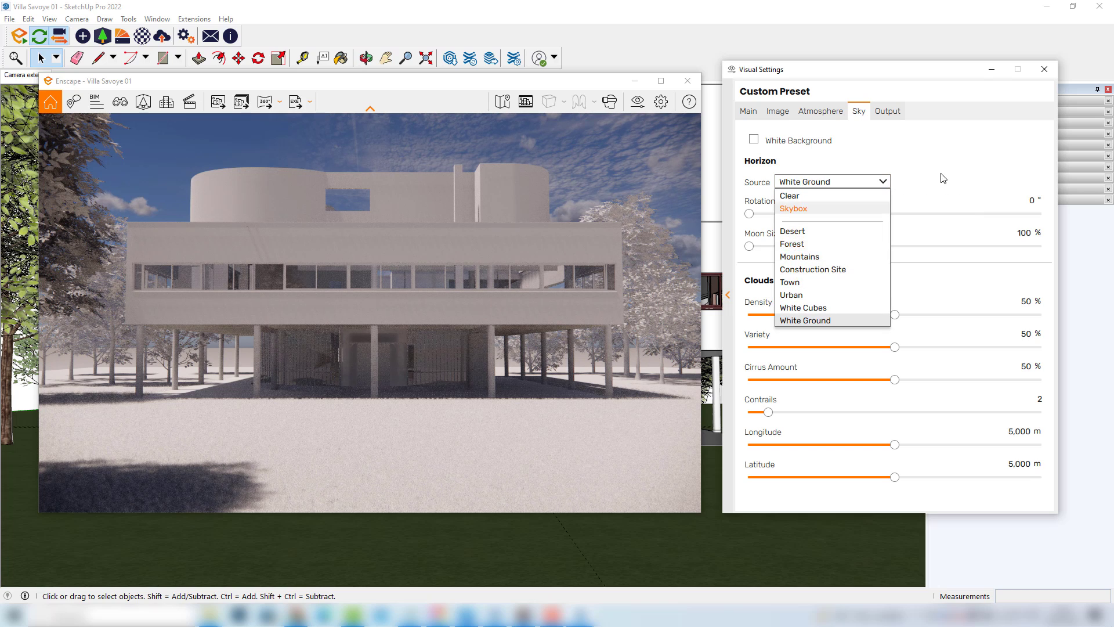
click(961, 168)
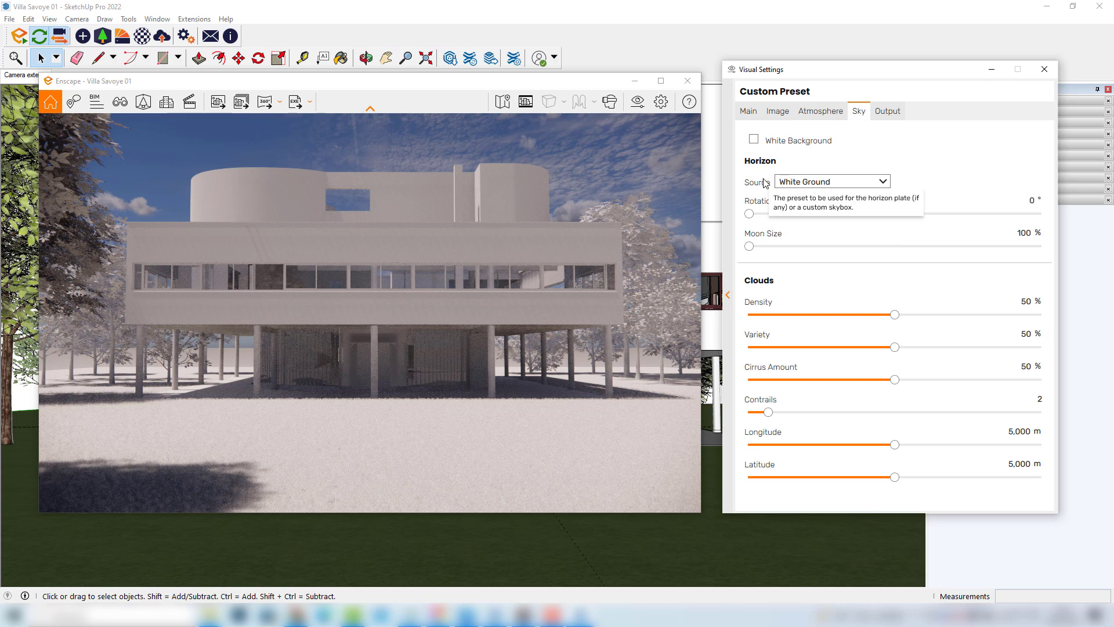
click(806, 182)
click(798, 209)
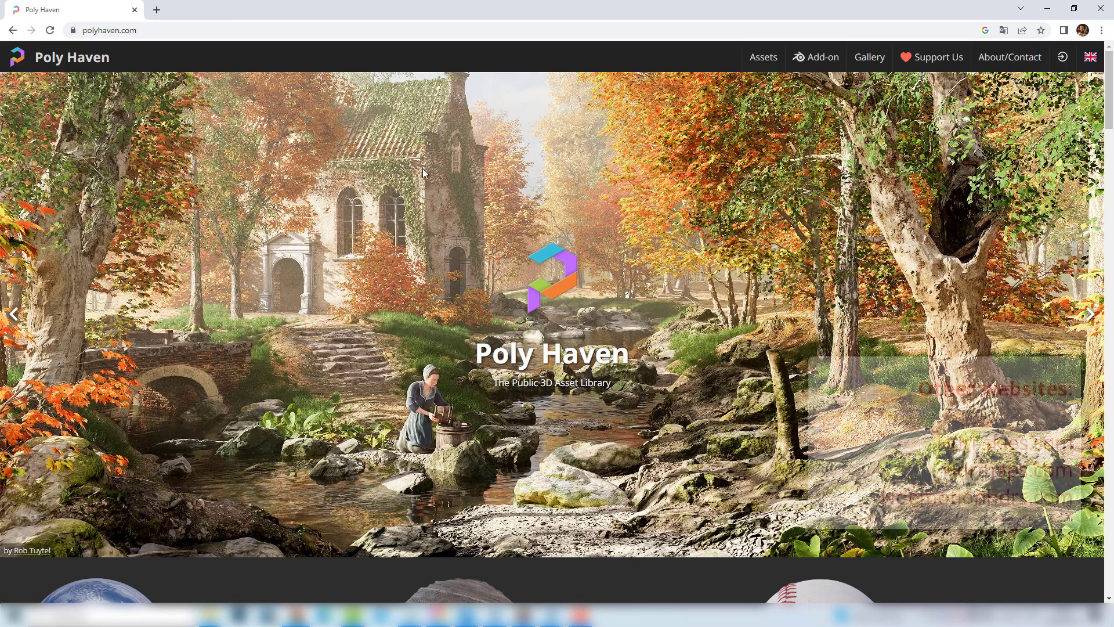
Browse the HDRI library on the Poly Haven website for sky images
scroll(538, 286, down, 4)
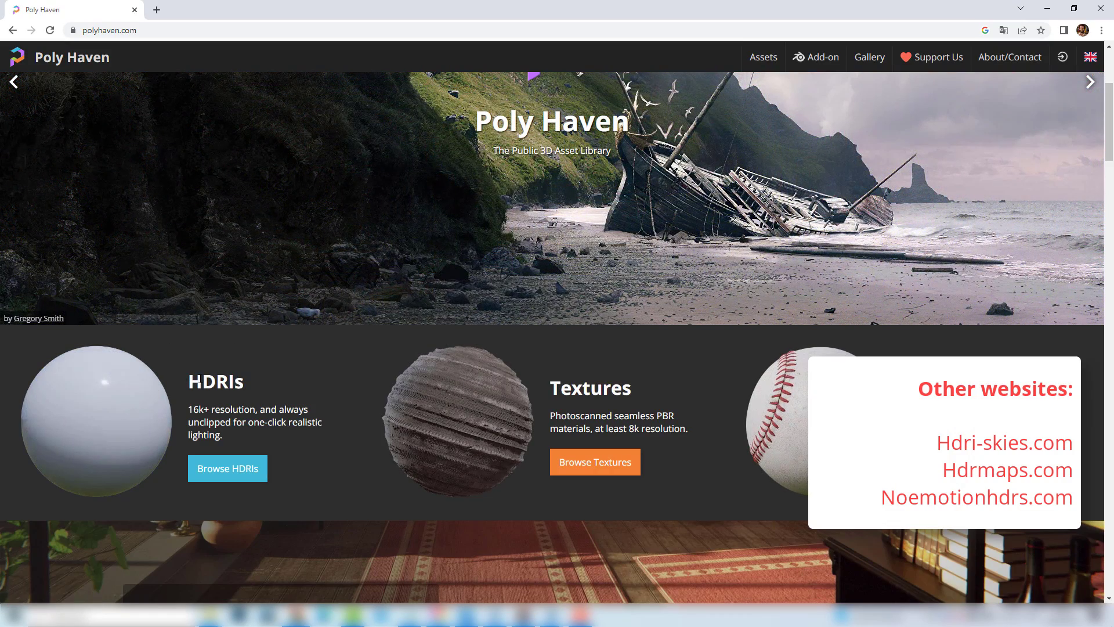
click(236, 477)
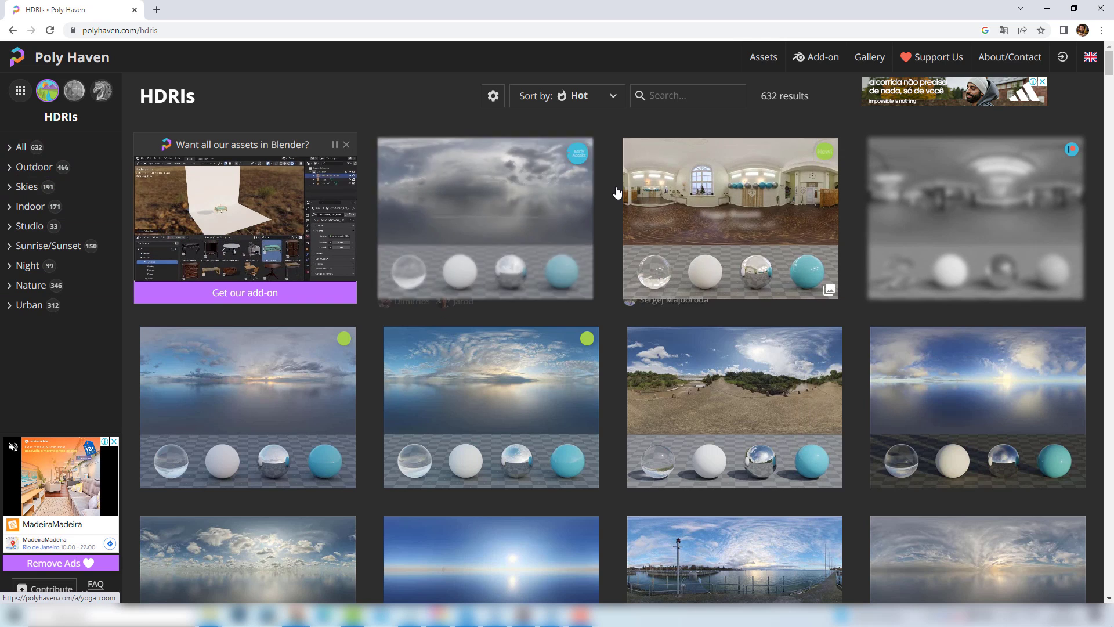
scroll(608, 206, down, 2)
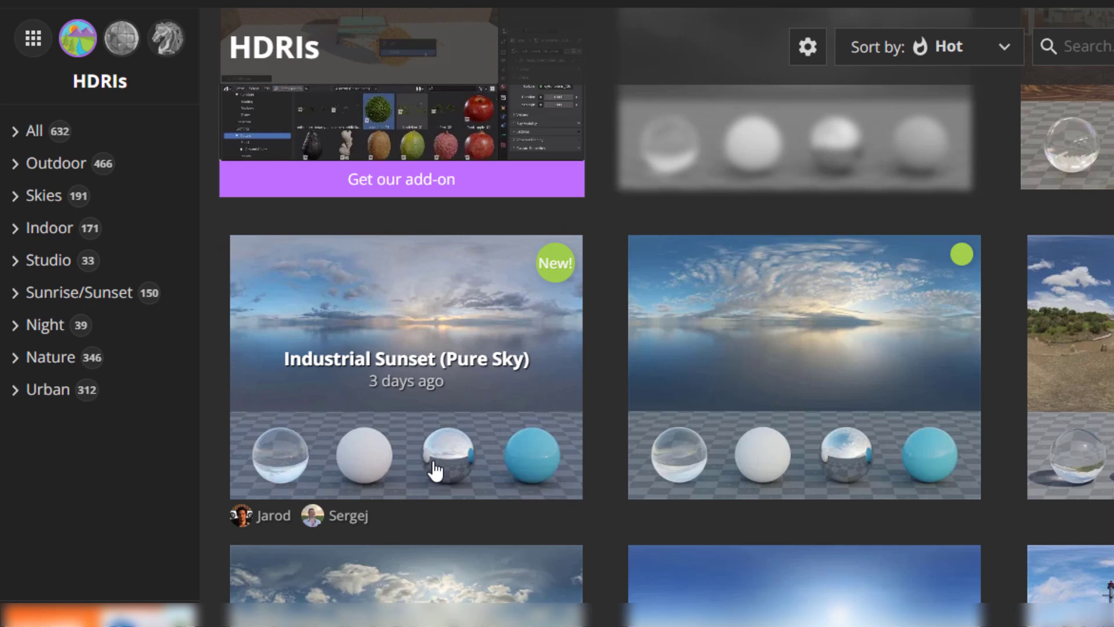
scroll(470, 462, down, 5)
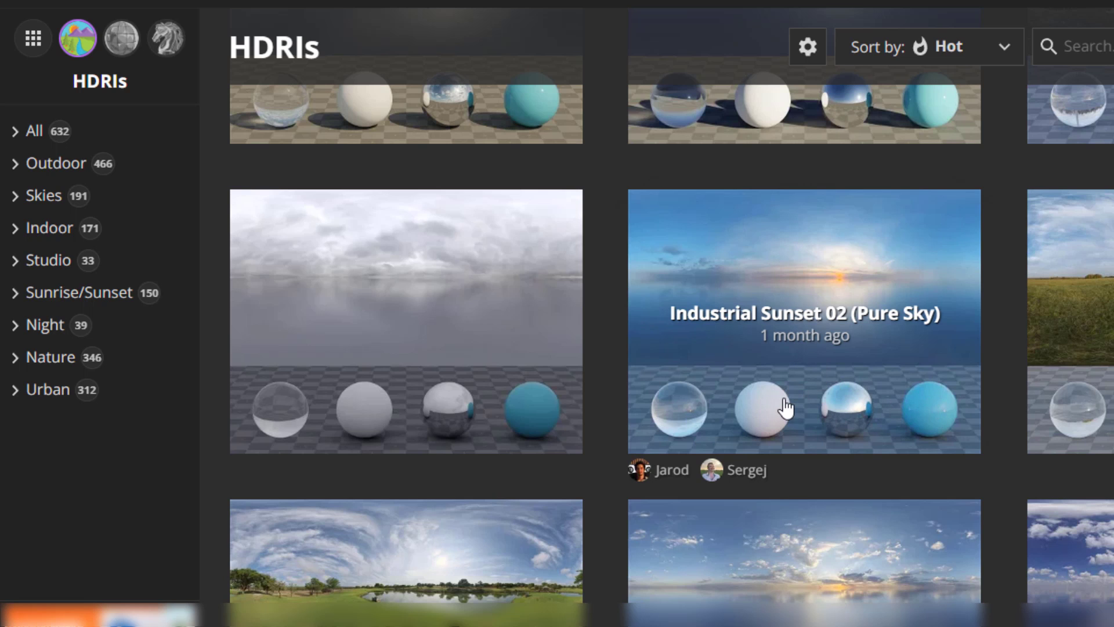
scroll(788, 410, up, 10)
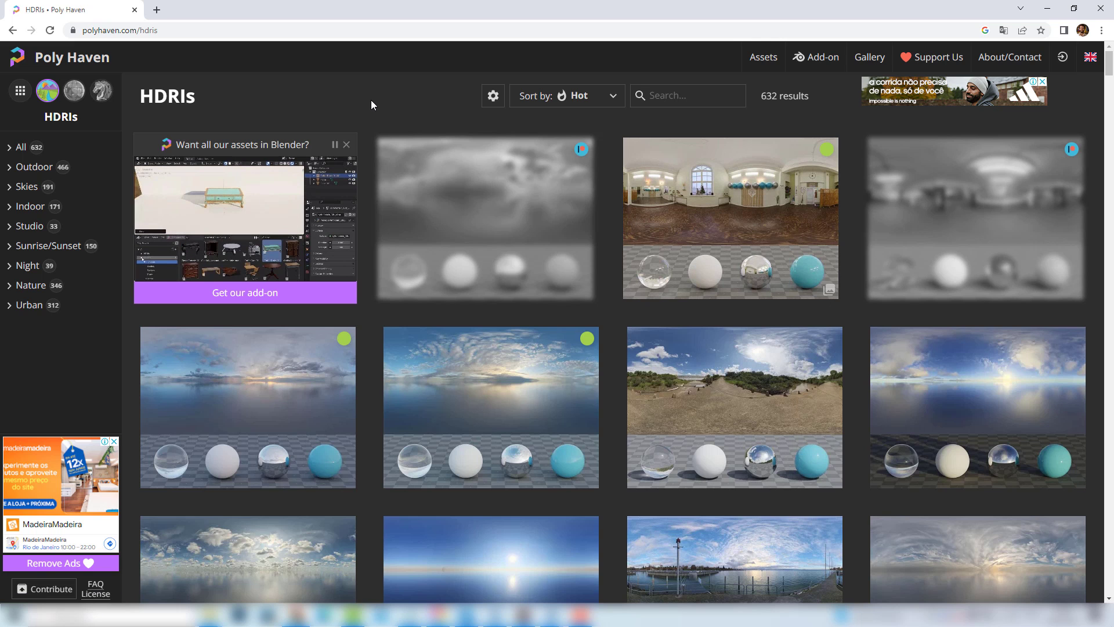
scroll(607, 313, down, 2)
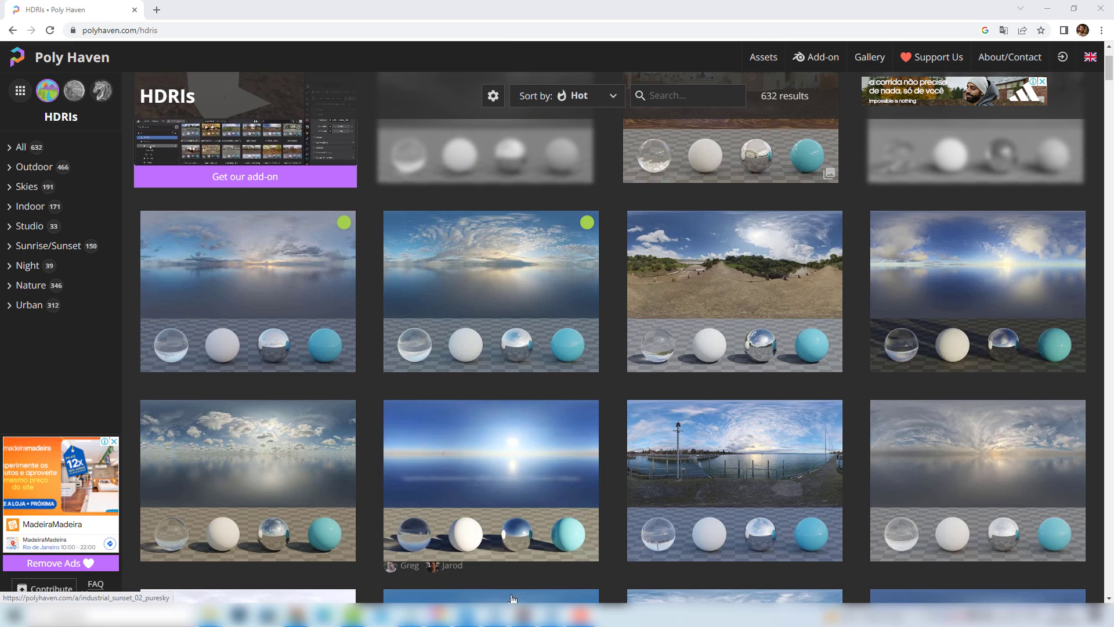
mouse_move(551, 614)
click(525, 583)
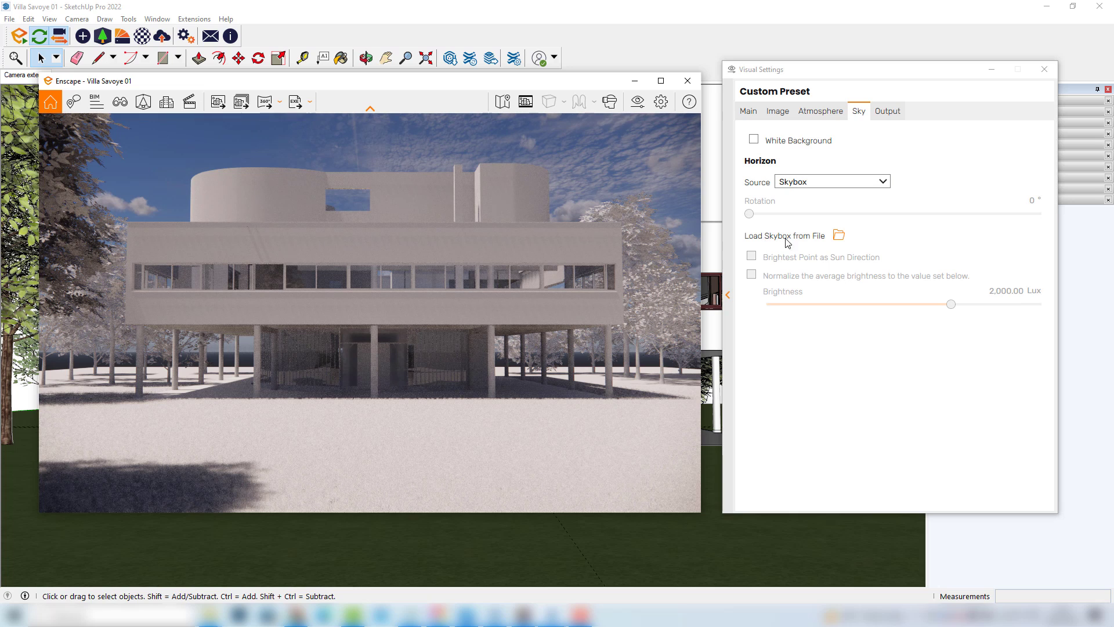
Load belfast_farmhouse_2k as the skybox from file and enable Brightest Point as Sun Direction
click(838, 235)
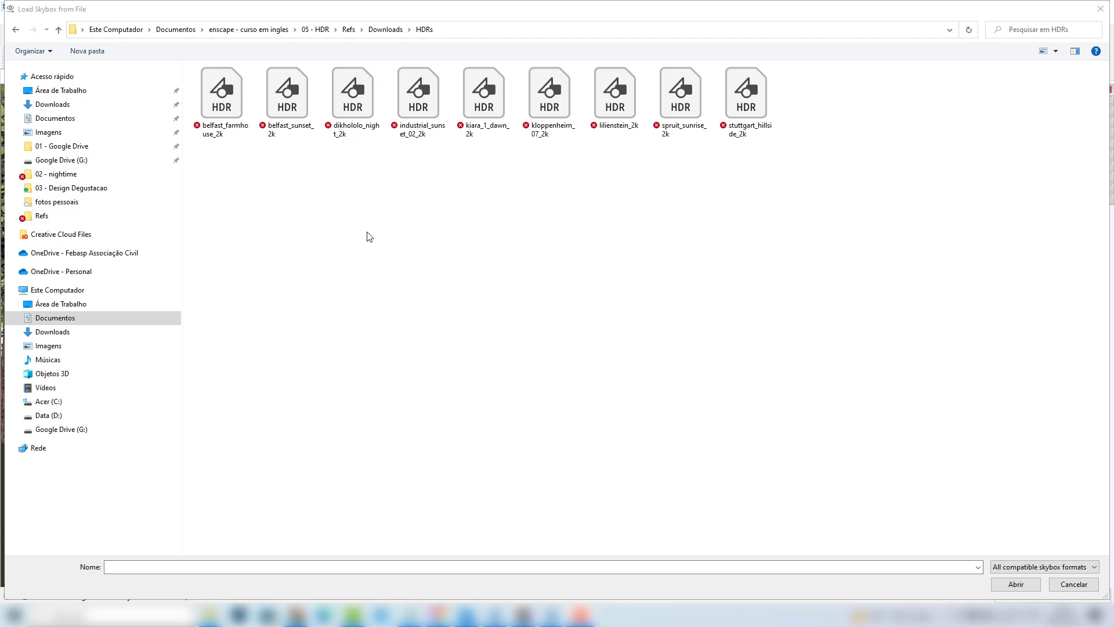
click(232, 98)
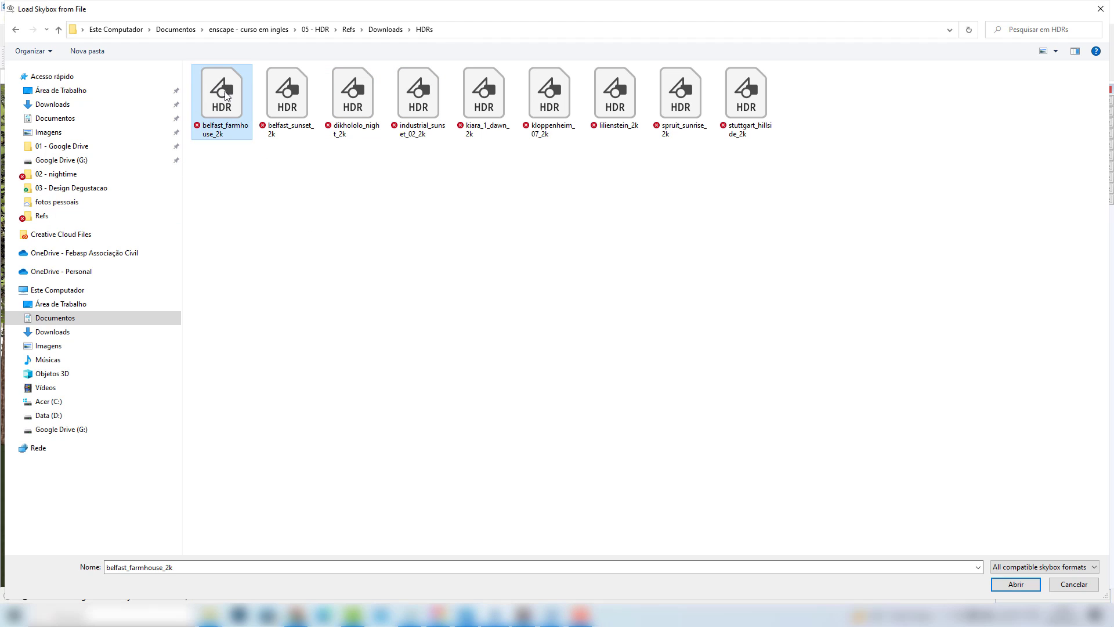
click(1010, 584)
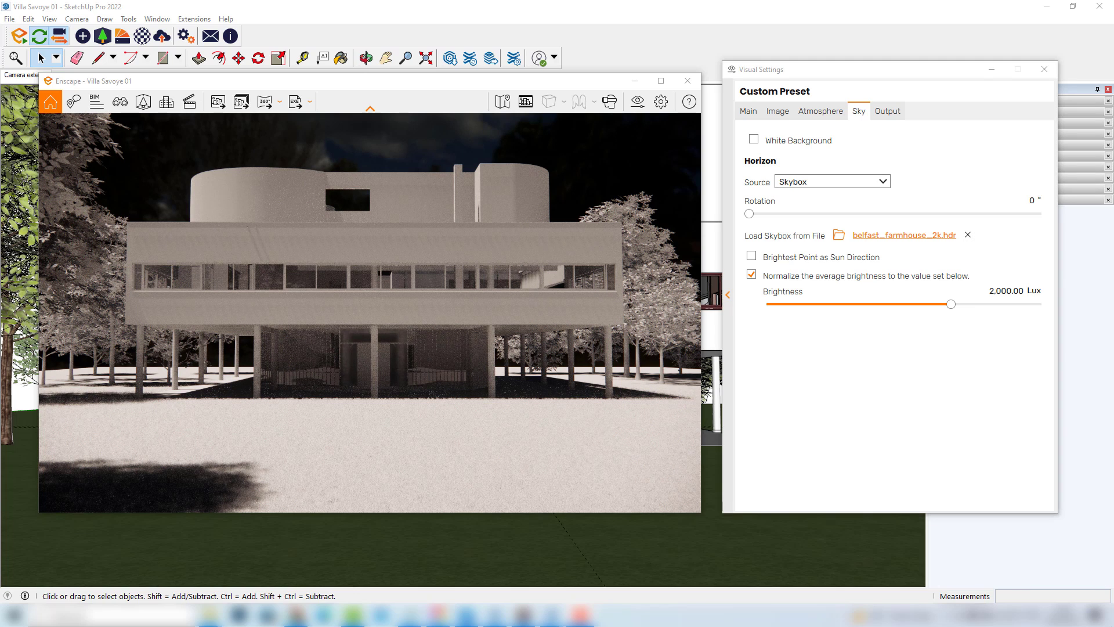
click(804, 72)
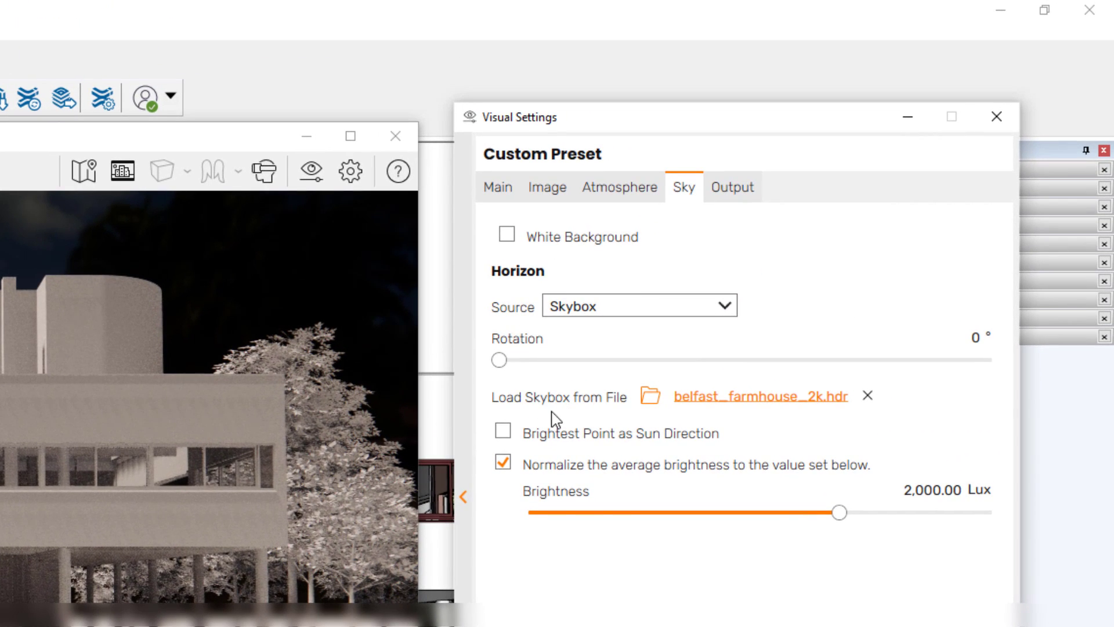
click(504, 435)
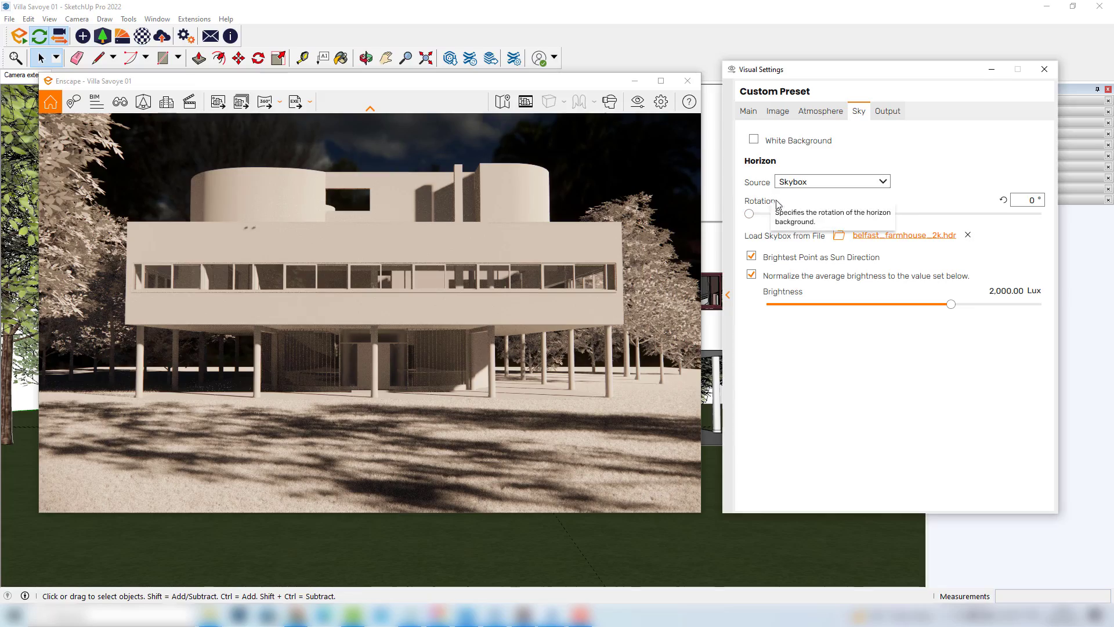
Set the skybox rotation to 189°
drag(772, 218, 913, 216)
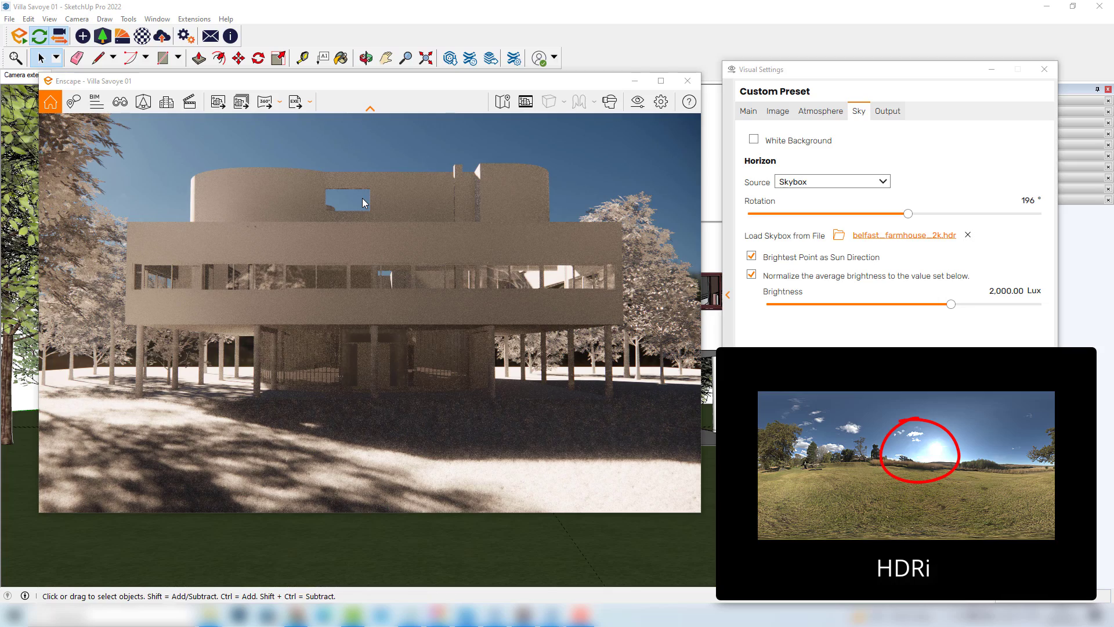
drag(909, 214, 968, 216)
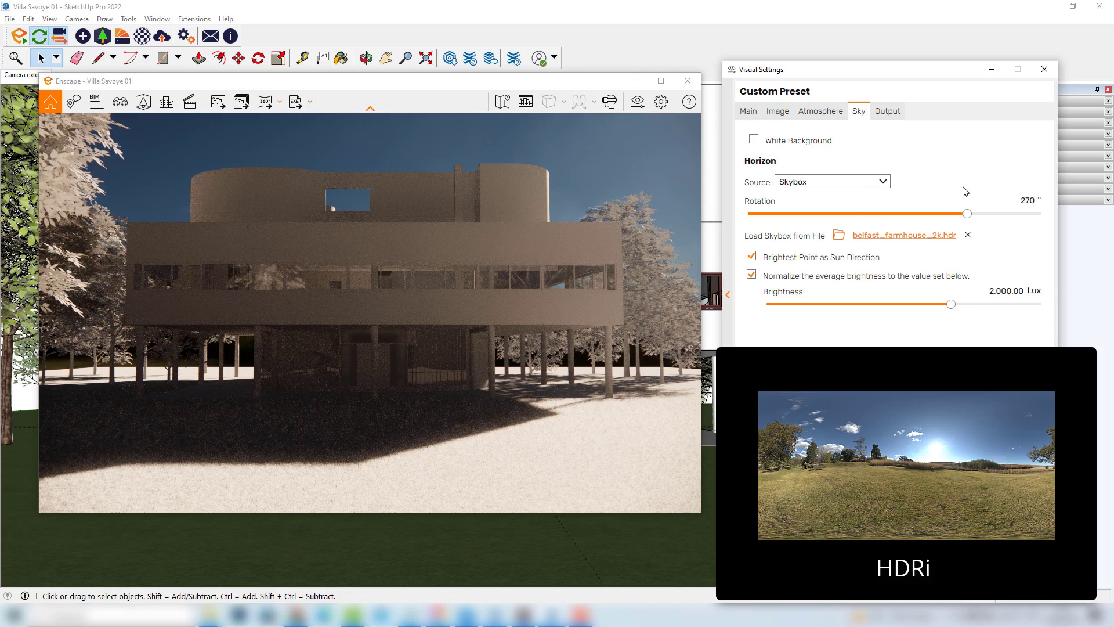
drag(967, 213, 903, 215)
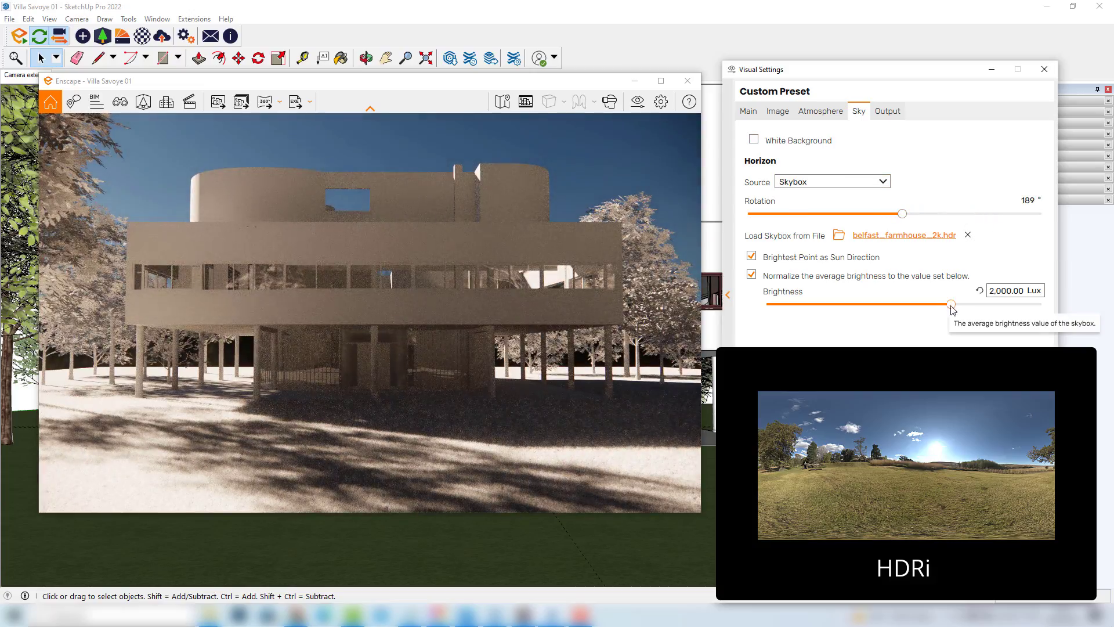
Set the skybox's normalized brightness to 781 Lux
drag(952, 304, 1003, 306)
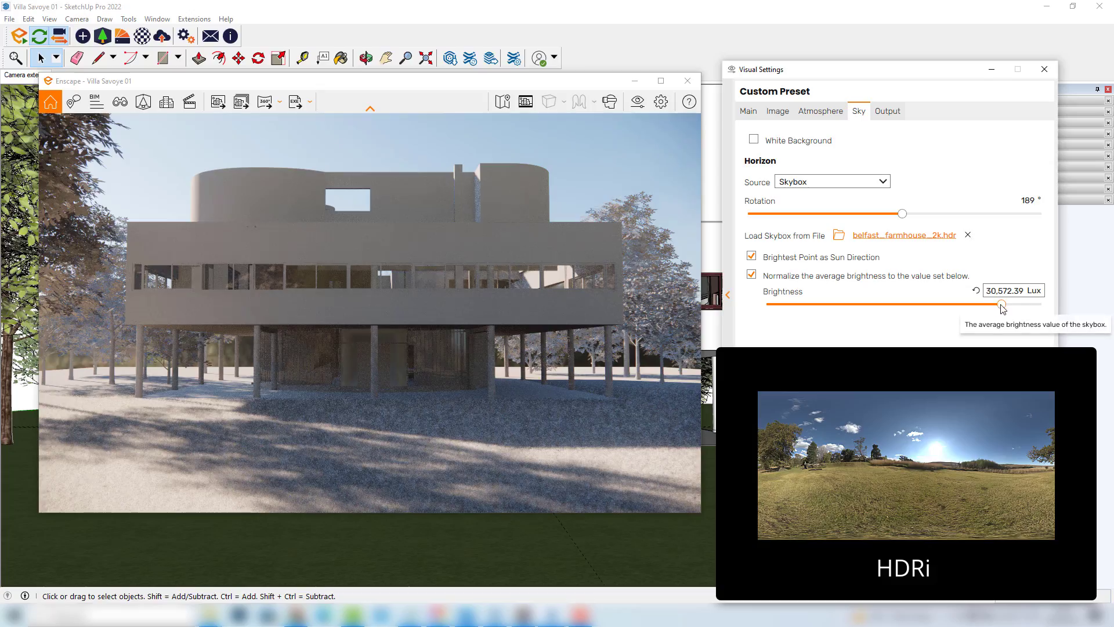
drag(1003, 306, 902, 306)
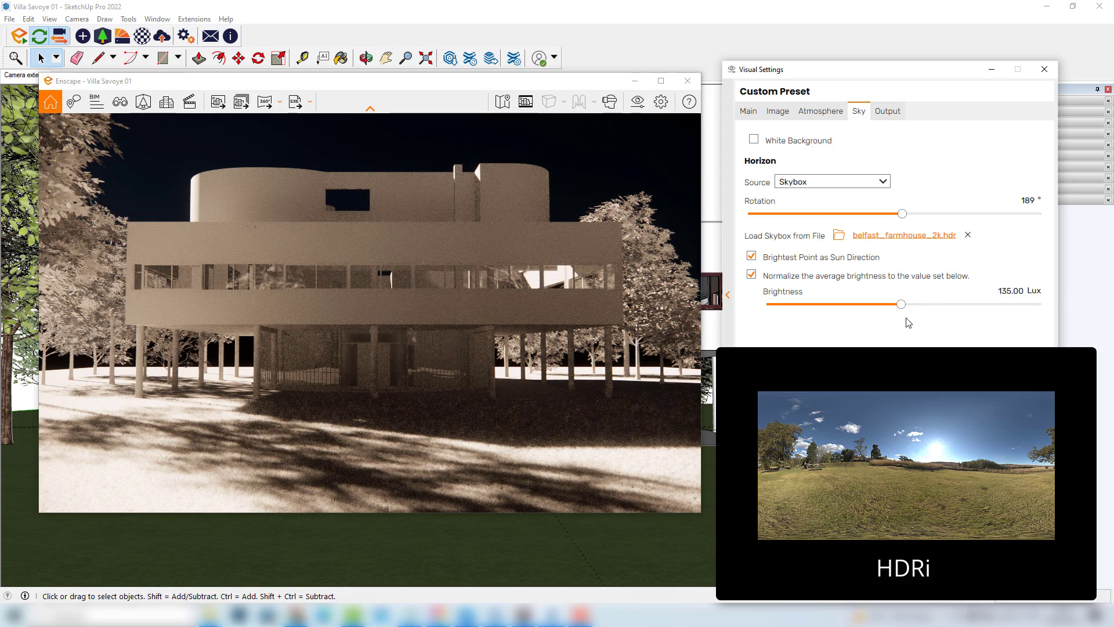
drag(903, 303, 933, 304)
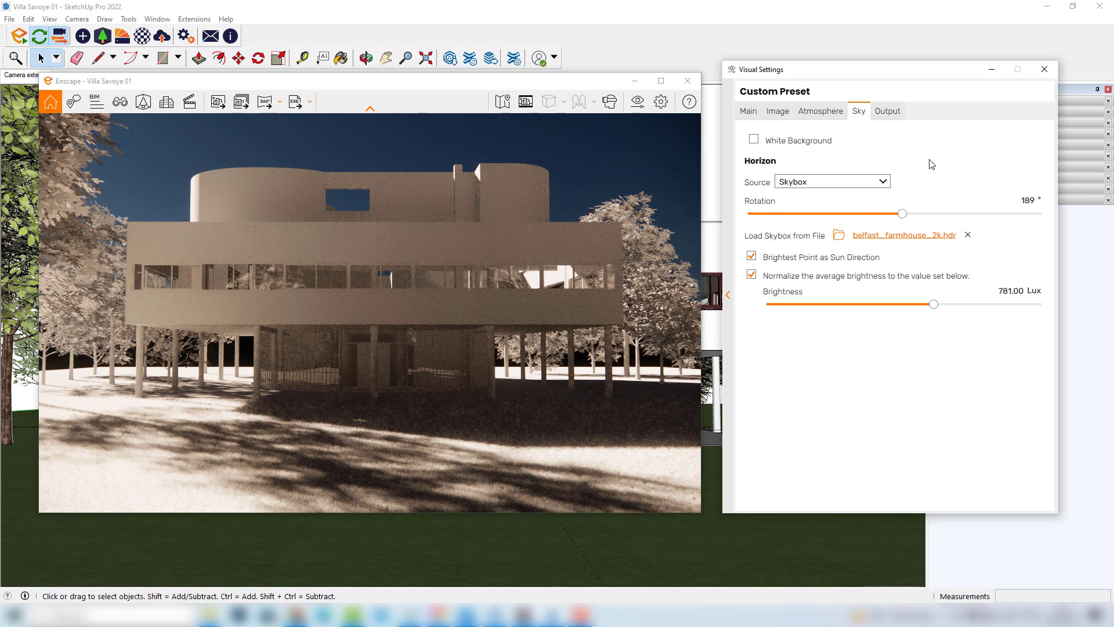
Replace the skybox with the industrial_sunset_02_2k HDR file
click(896, 237)
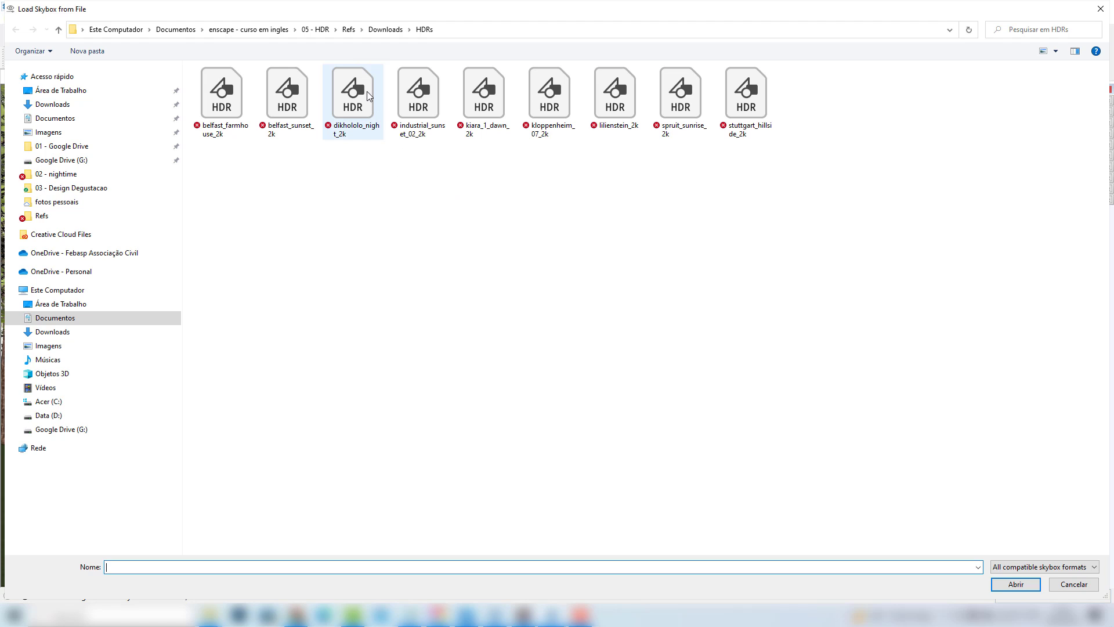
click(416, 96)
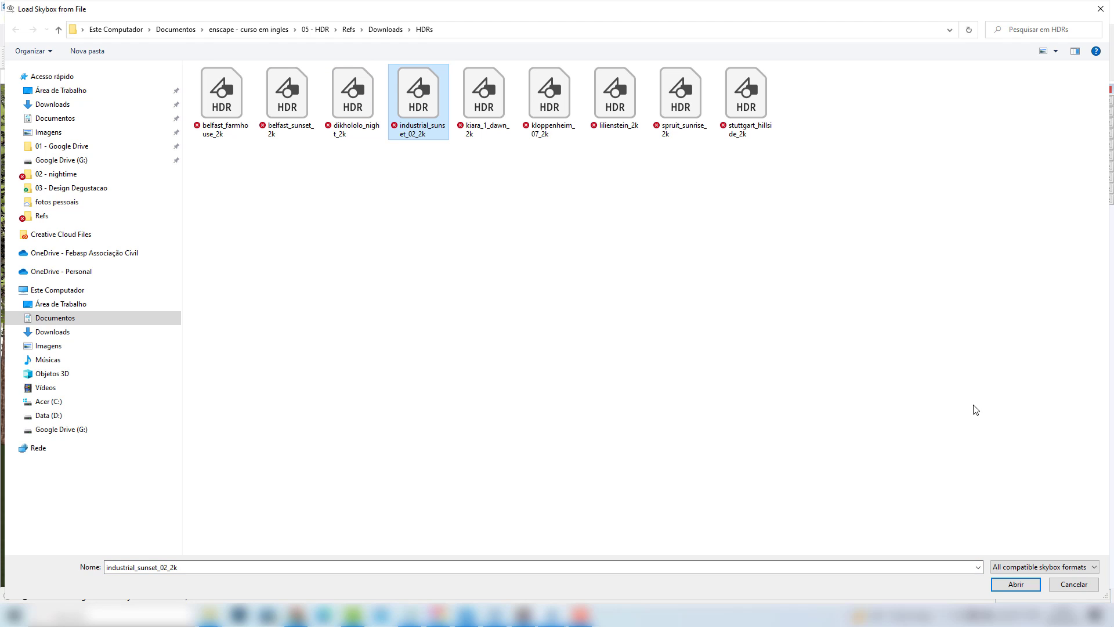
click(1015, 584)
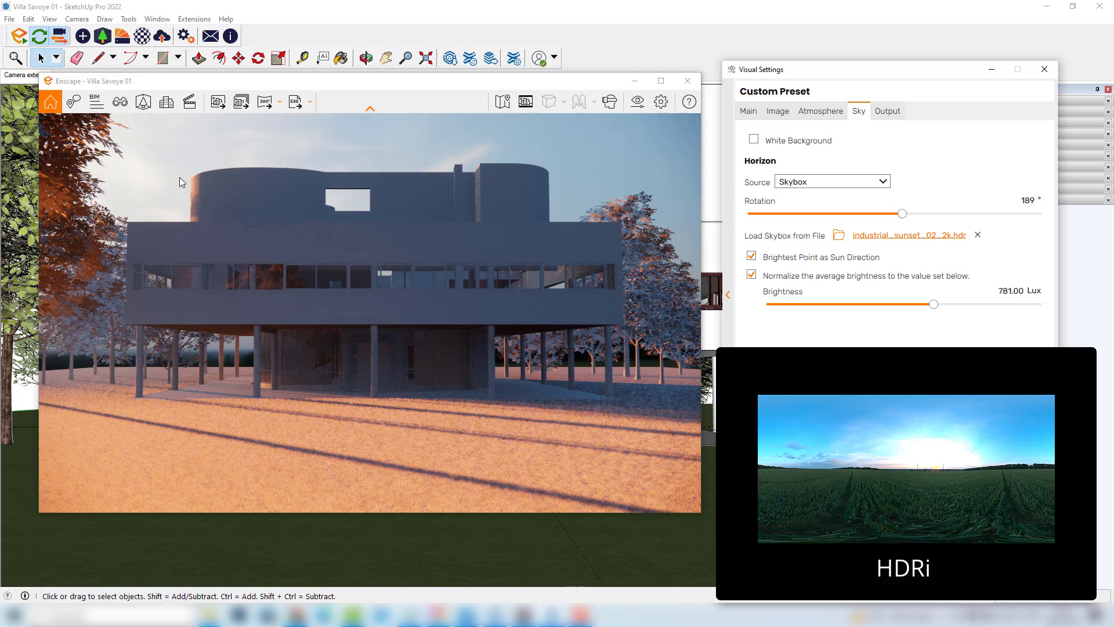
Set the skybox brightness to about 1,068.51 Lux and the rotation to 95°
drag(902, 216, 956, 216)
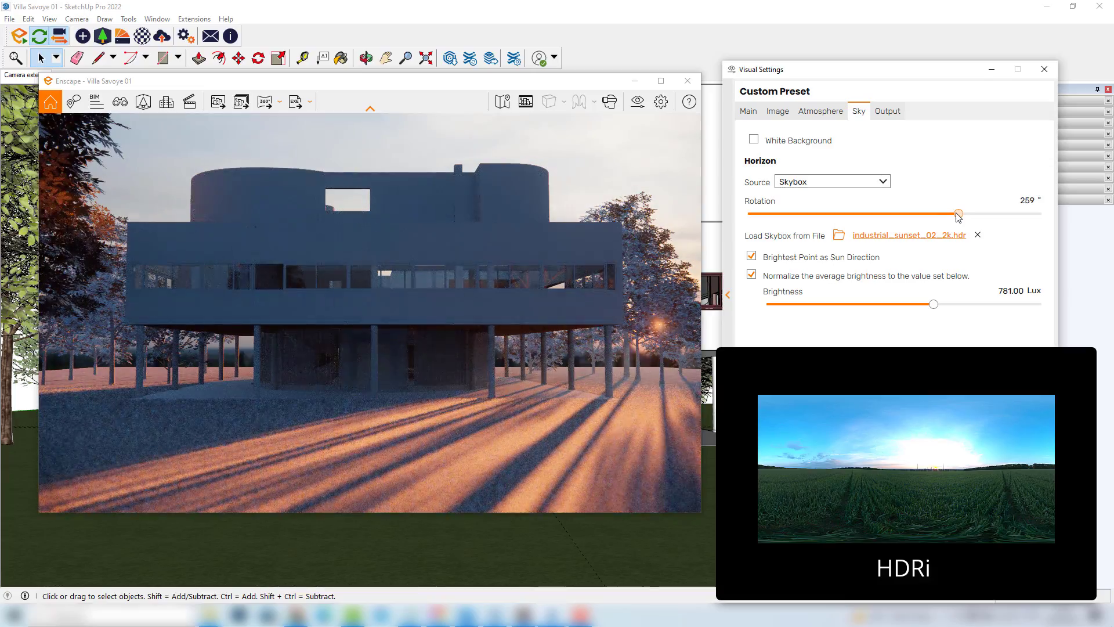
mouse_move(933, 304)
mouse_down()
mouse_move(950, 304)
mouse_move(917, 305)
mouse_move(941, 305)
mouse_up()
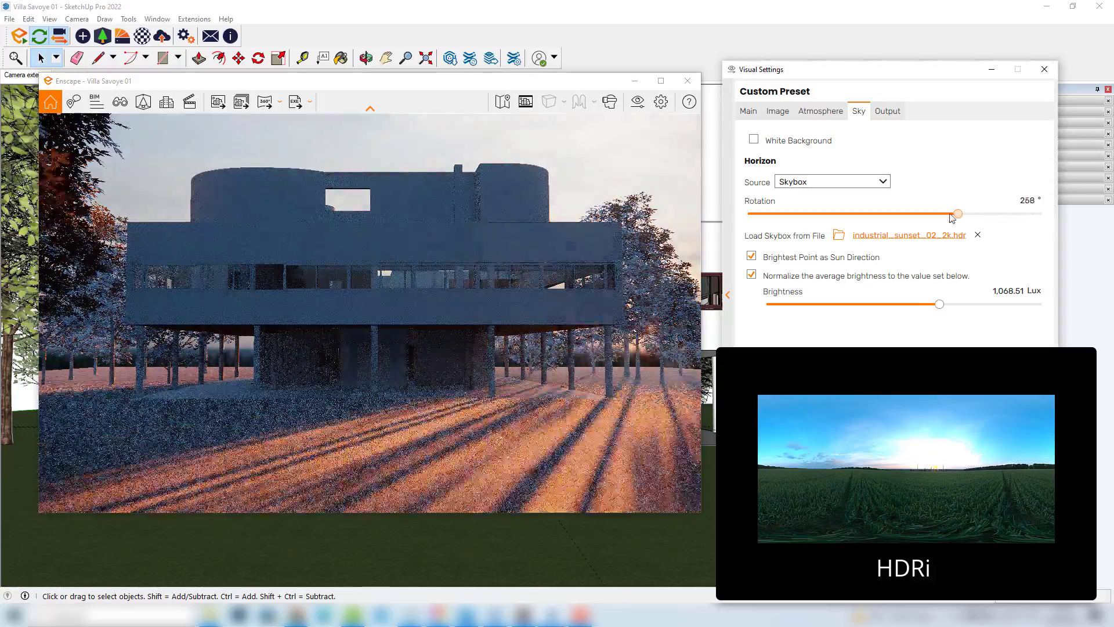
drag(954, 216, 827, 216)
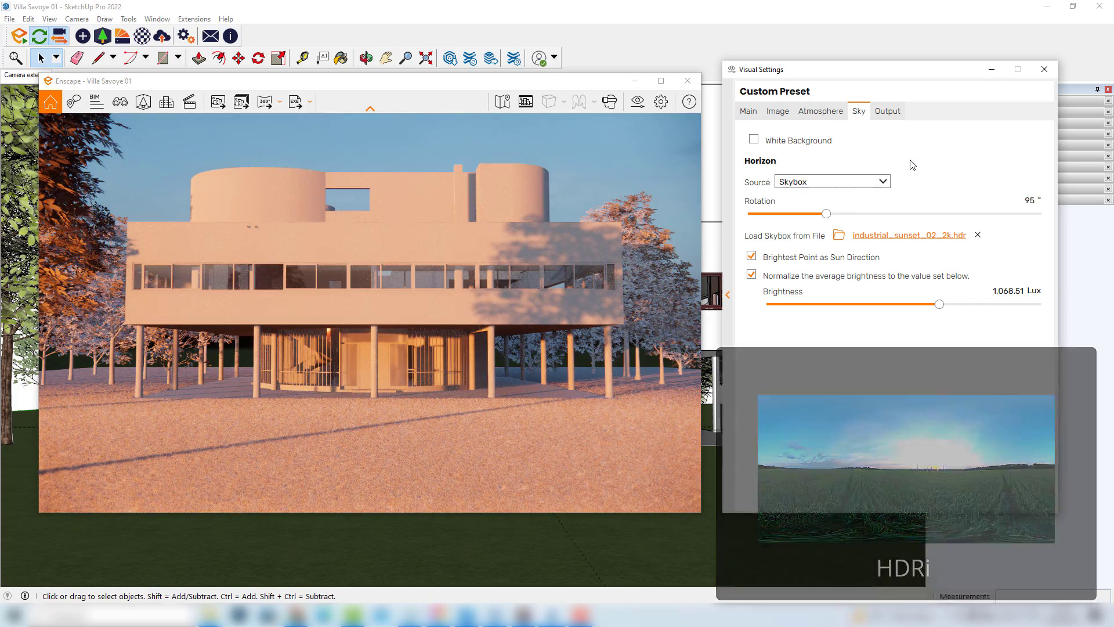
Replace the skybox with the dikhololo_night_2k HDR file
click(912, 237)
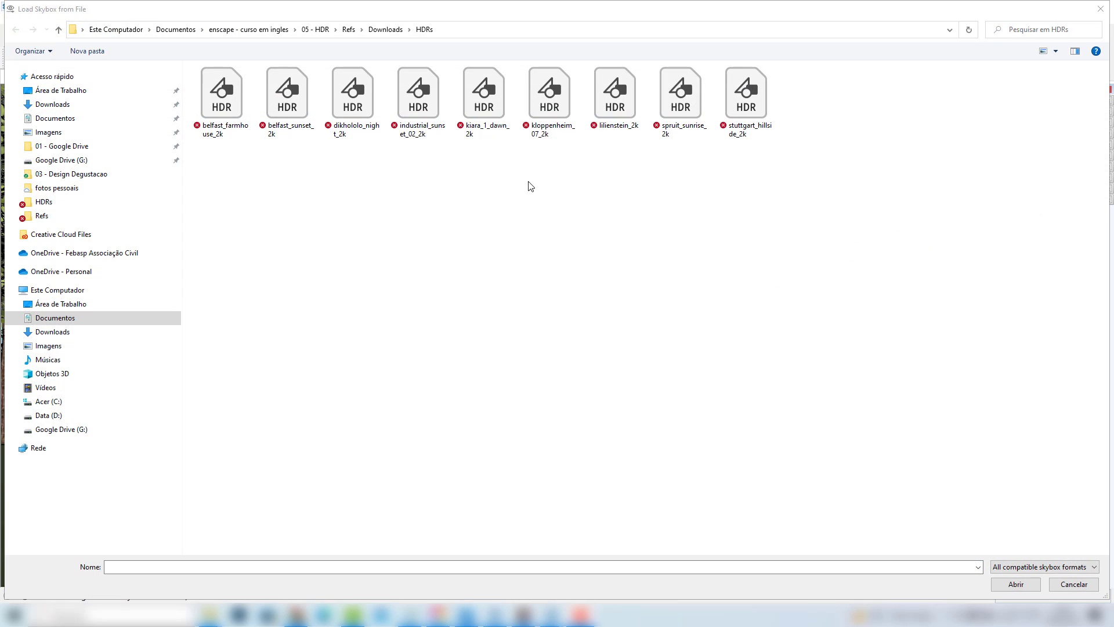
click(348, 97)
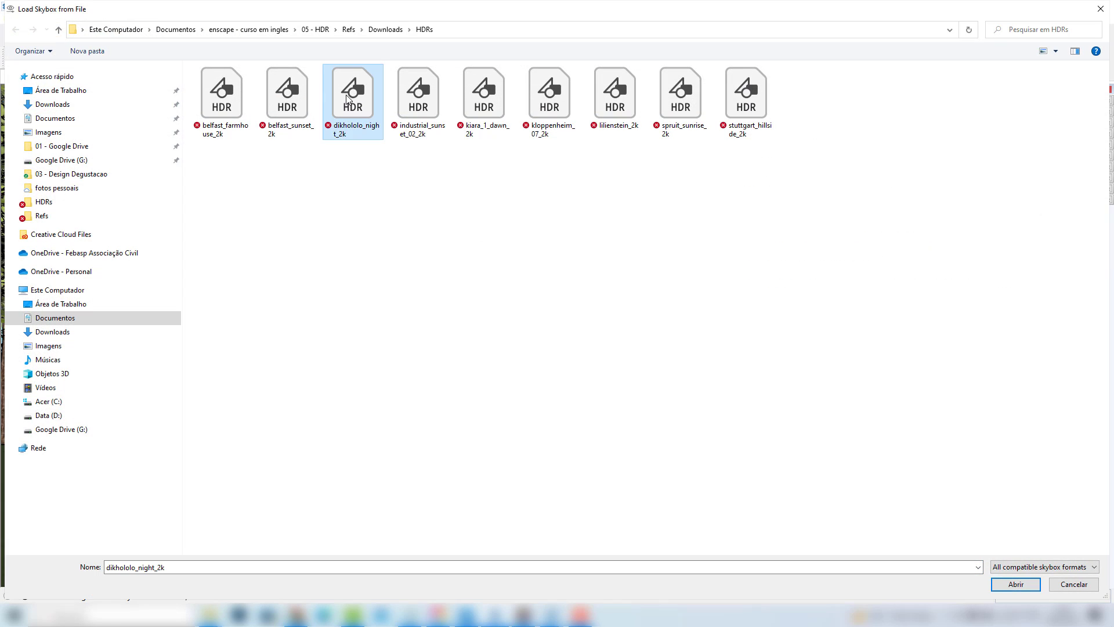
click(1015, 584)
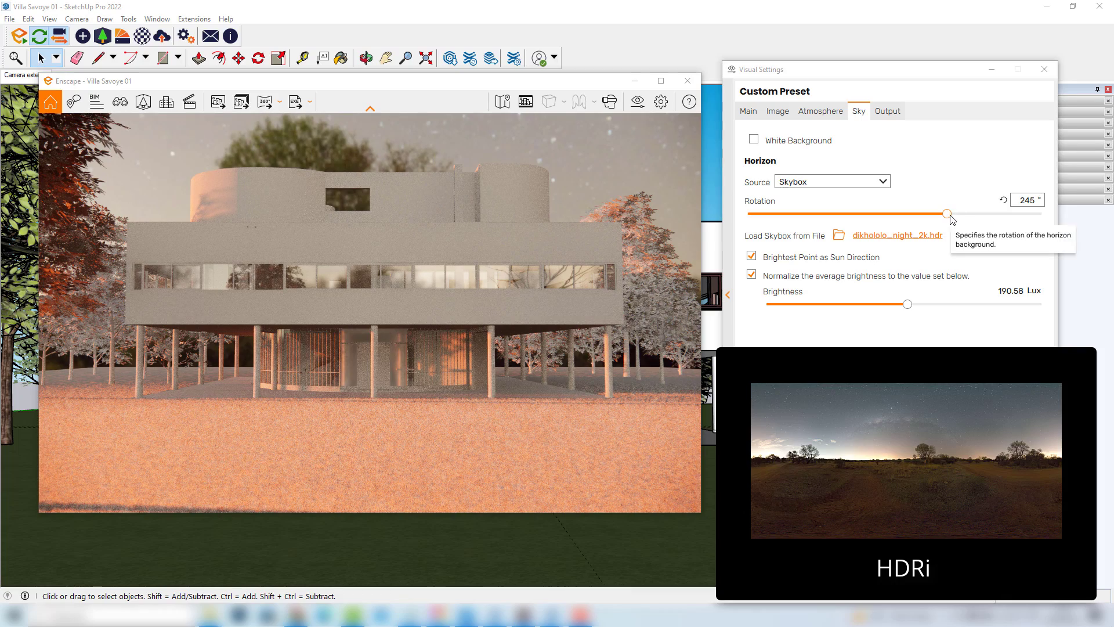
Set the skybox rotation to 94° and the brightness to about 1,068.51 Lux
drag(948, 213, 833, 214)
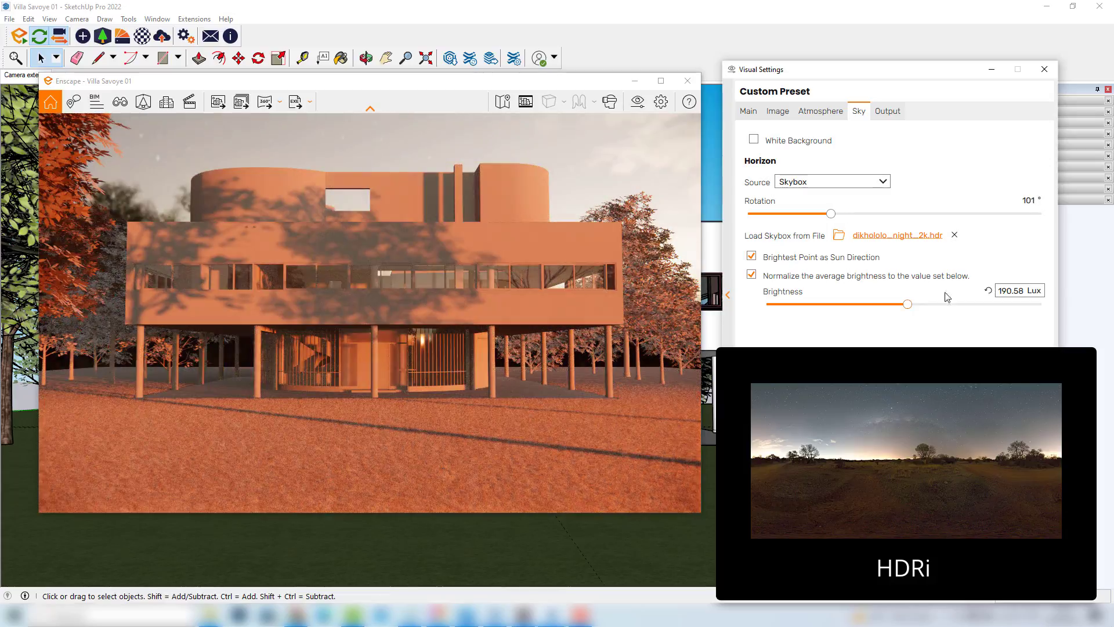
drag(912, 309, 940, 308)
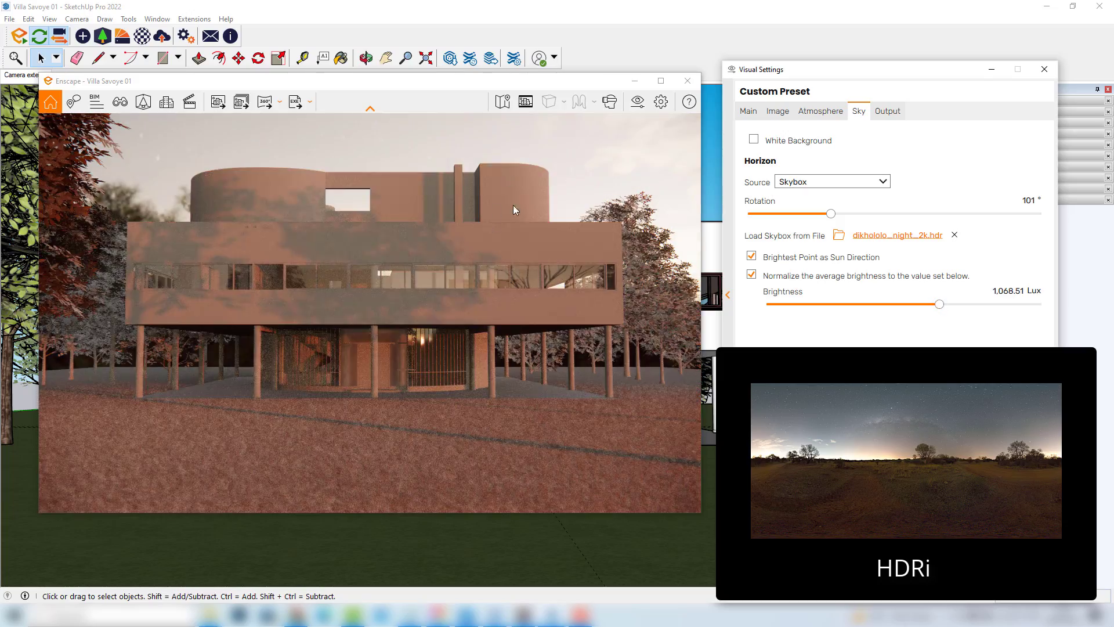
mouse_move(832, 214)
mouse_down()
mouse_move(910, 219)
mouse_move(826, 216)
mouse_up()
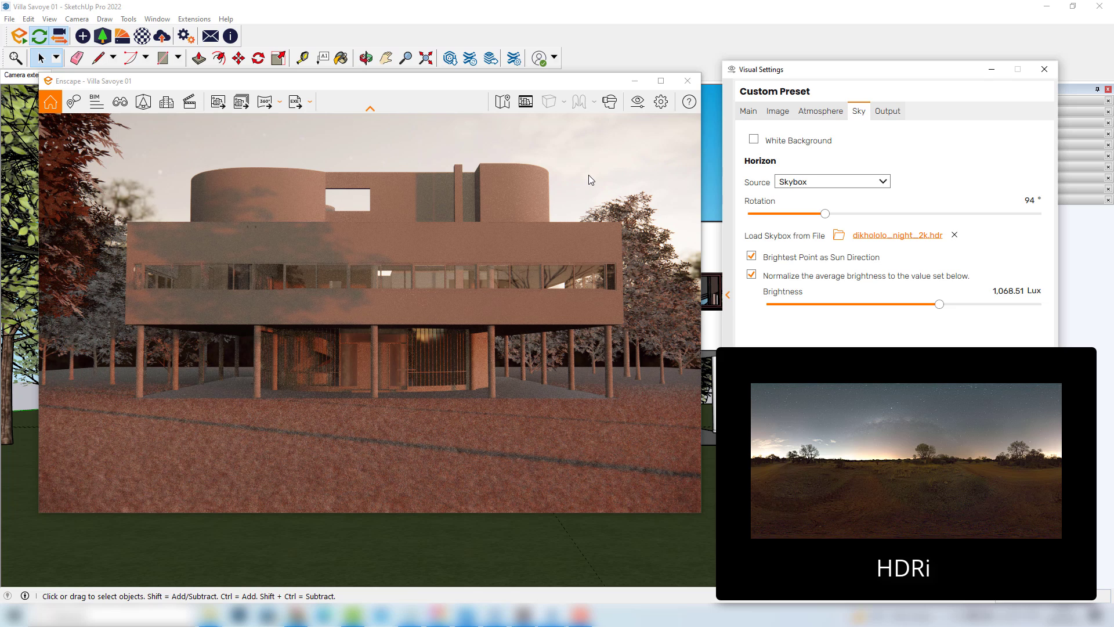
Orbit and zoom the render view to examine the villa's facade and pilotis under the new skybox lighting
click(298, 291)
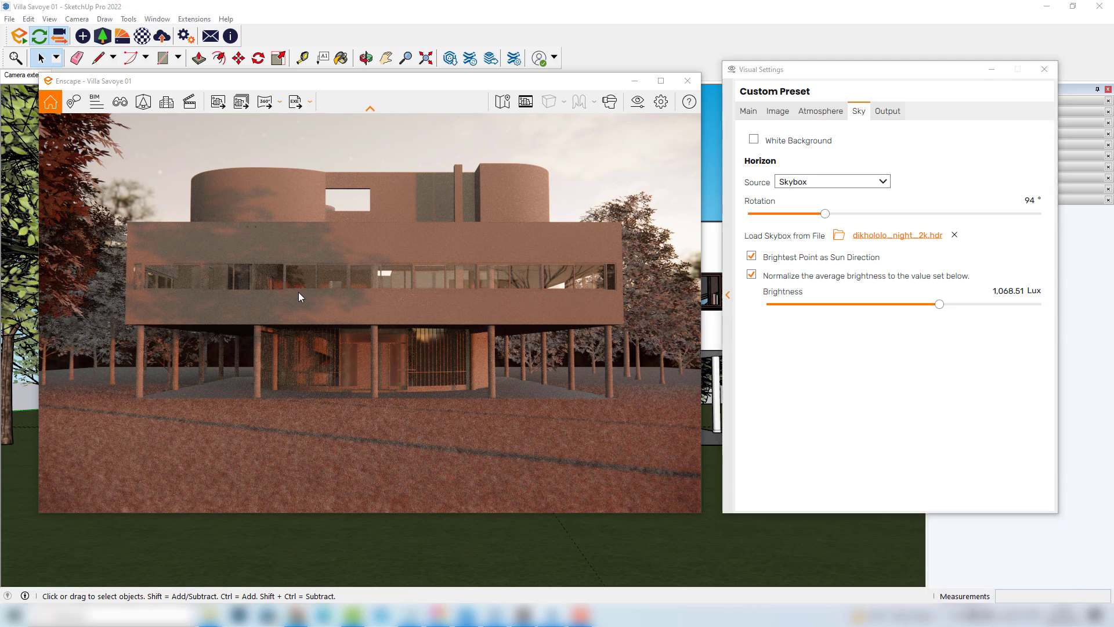
scroll(292, 308, up, 4)
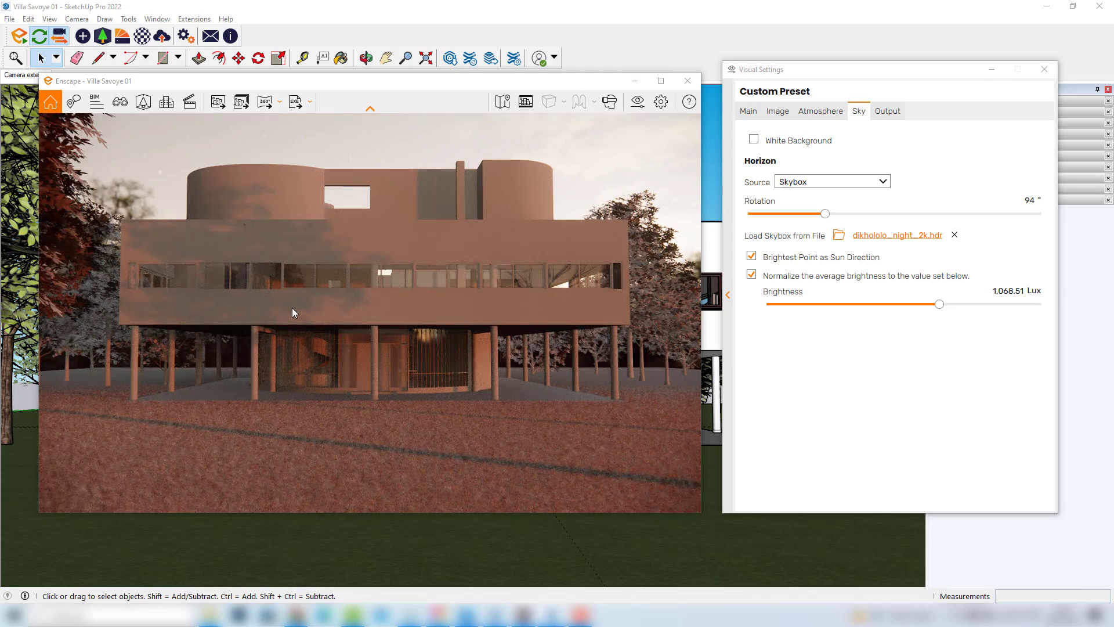
scroll(295, 308, up, 1)
drag(370, 291, 576, 275)
middle_drag(587, 261, 522, 262)
middle_drag(606, 191, 546, 218)
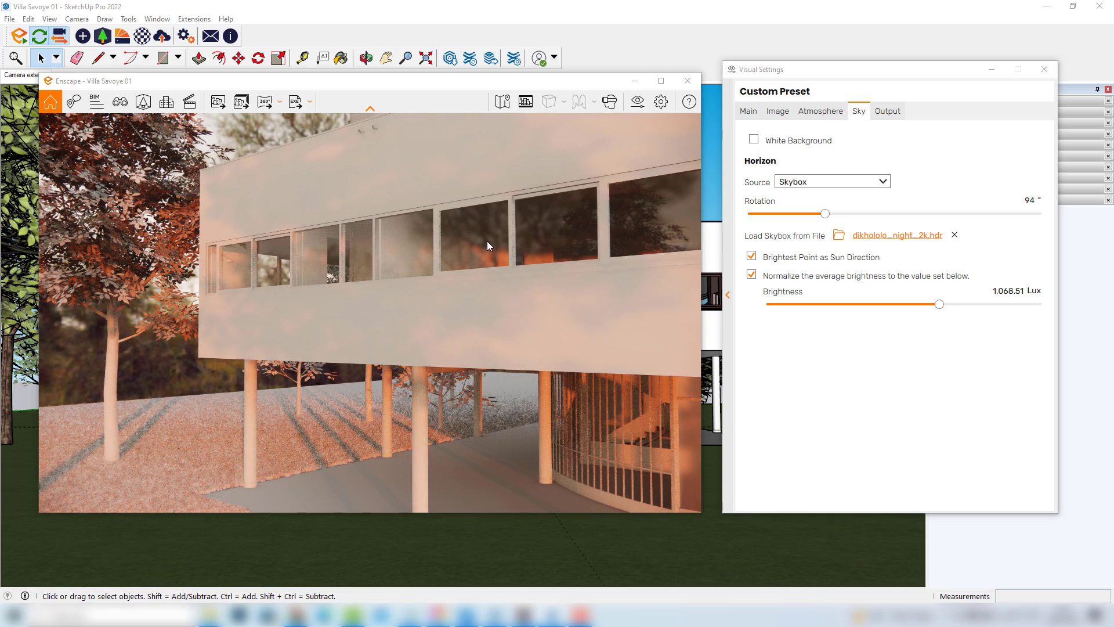
scroll(487, 242, down, 3)
drag(499, 243, 604, 284)
middle_drag(604, 283, 628, 259)
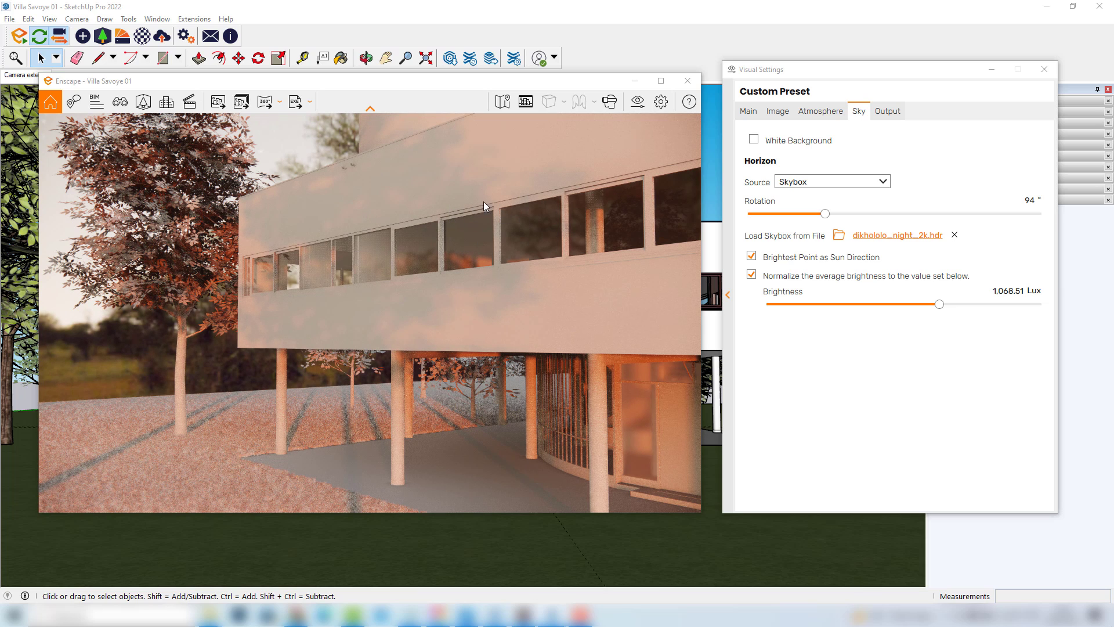
scroll(478, 235, down, 2)
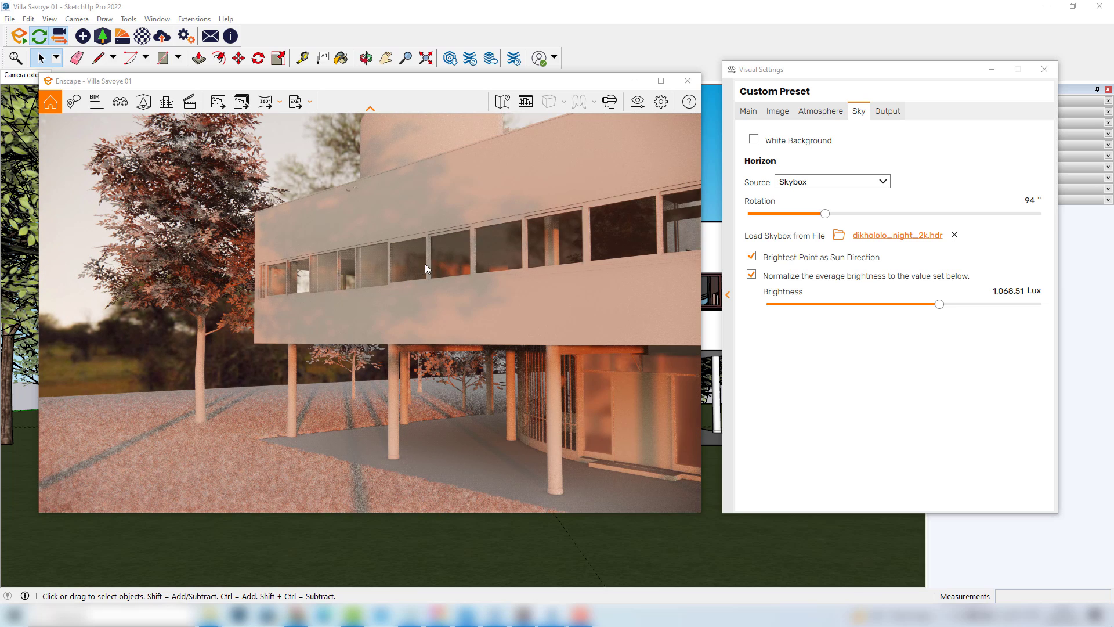
scroll(420, 288, up, 2)
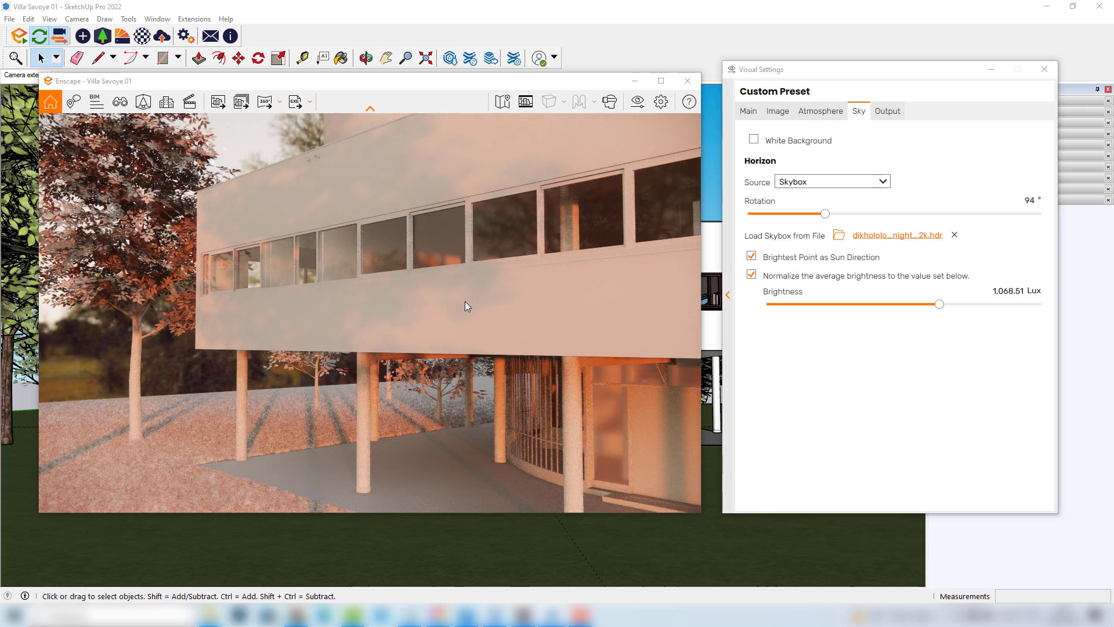